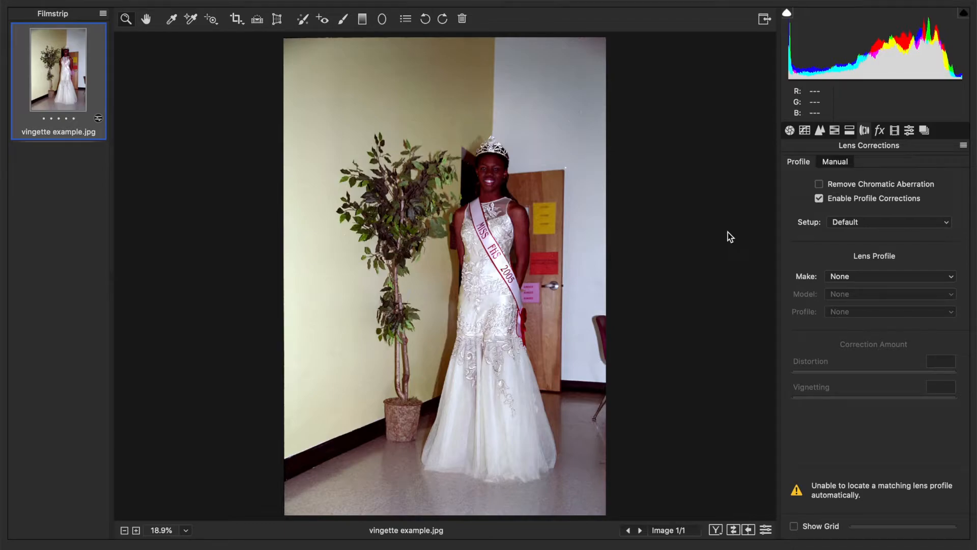
Choose the Sigma DG 12-24mm f/4.5-5.6 EX HSM lens profile, then untick Enable Profile Corrections
click(875, 221)
click(873, 223)
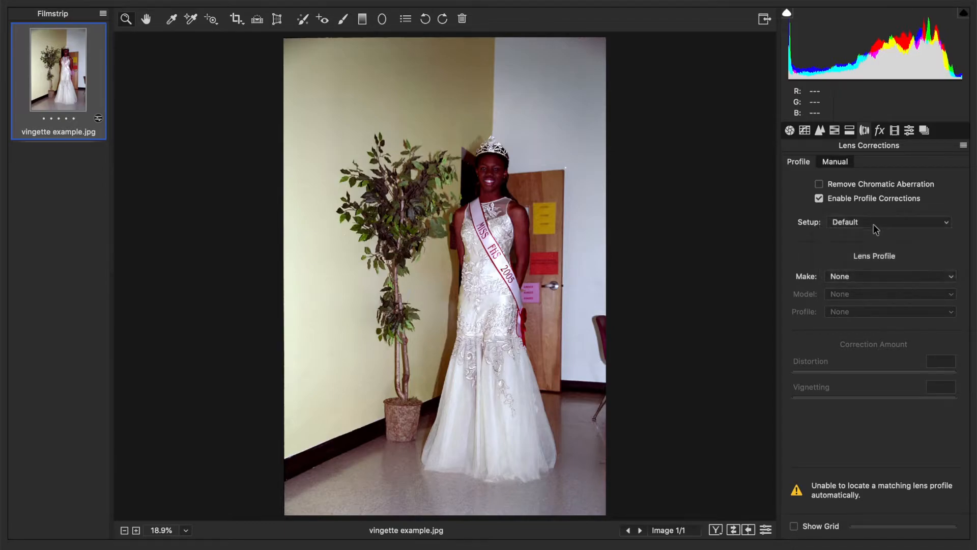
click(878, 275)
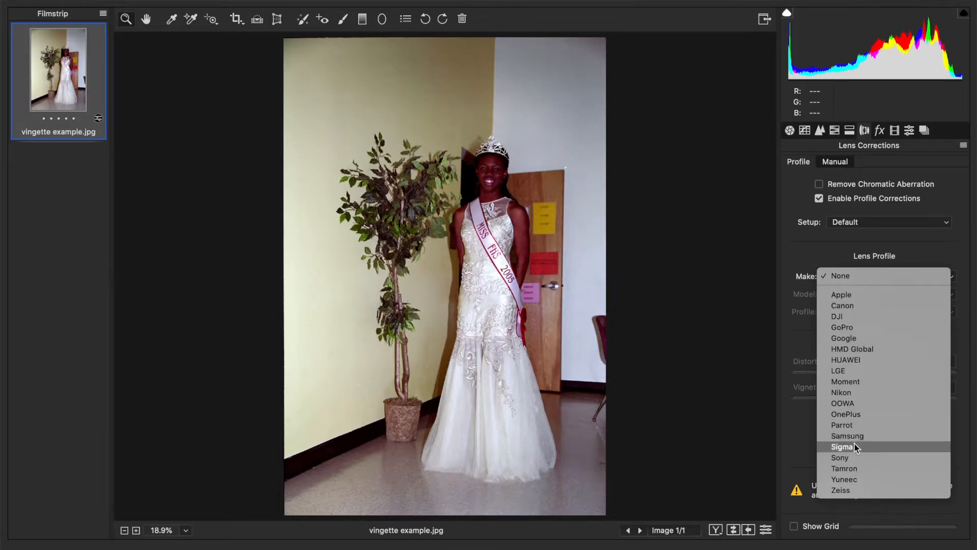
key(Escape)
click(874, 295)
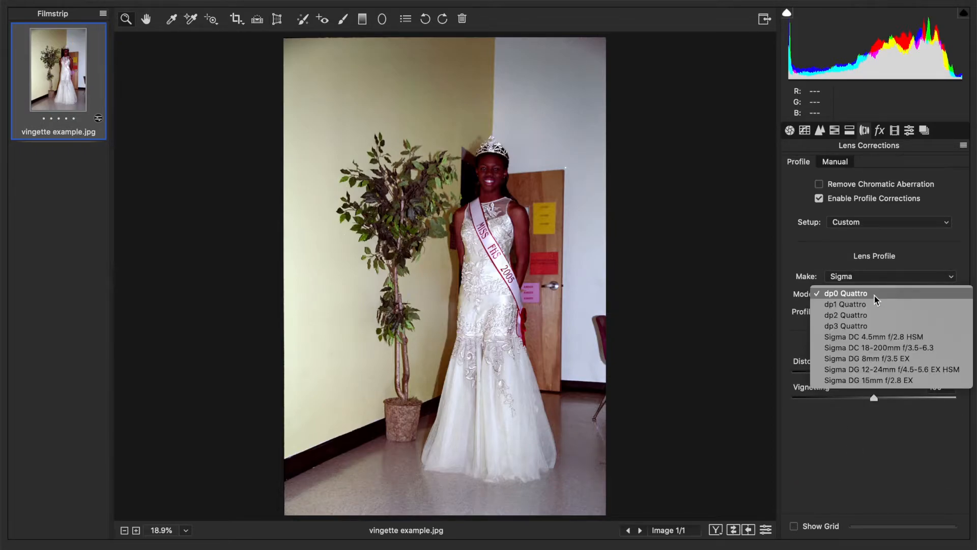
click(879, 370)
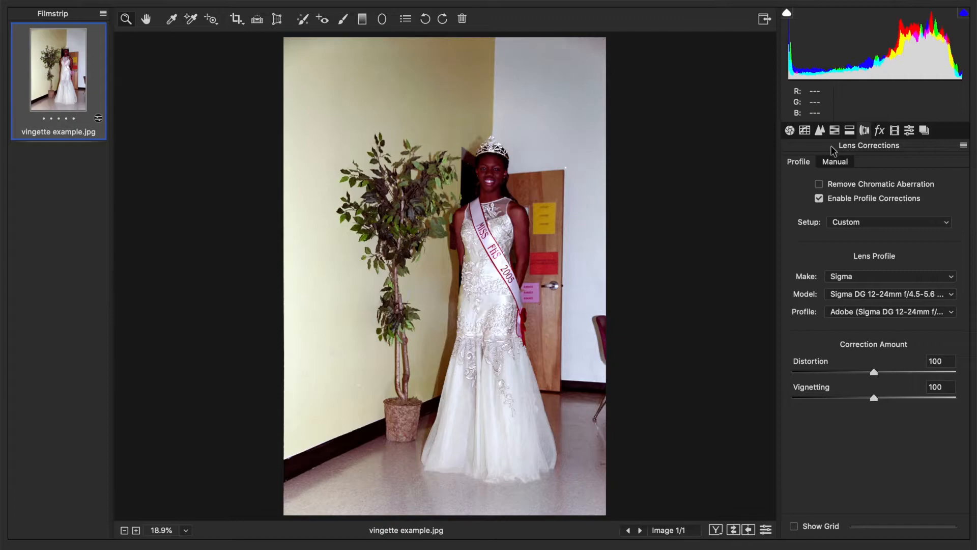
click(908, 199)
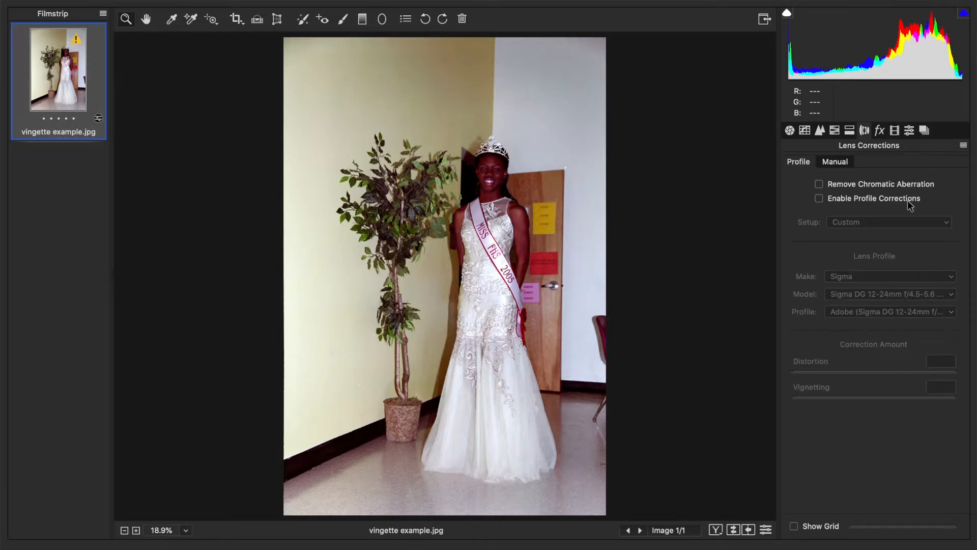
On the Manual tab, set Vignetting Amount to +48 and Midpoint to 13
click(840, 165)
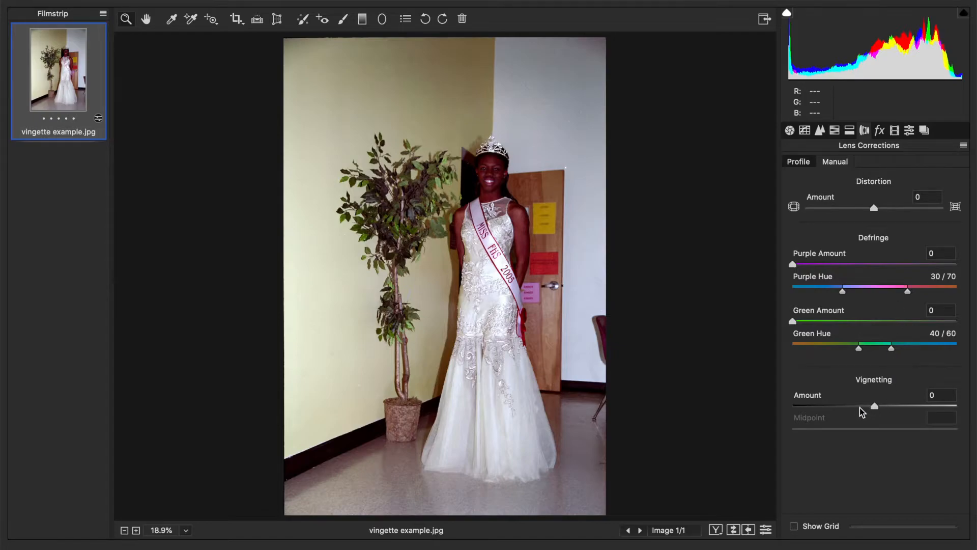
drag(873, 406, 913, 416)
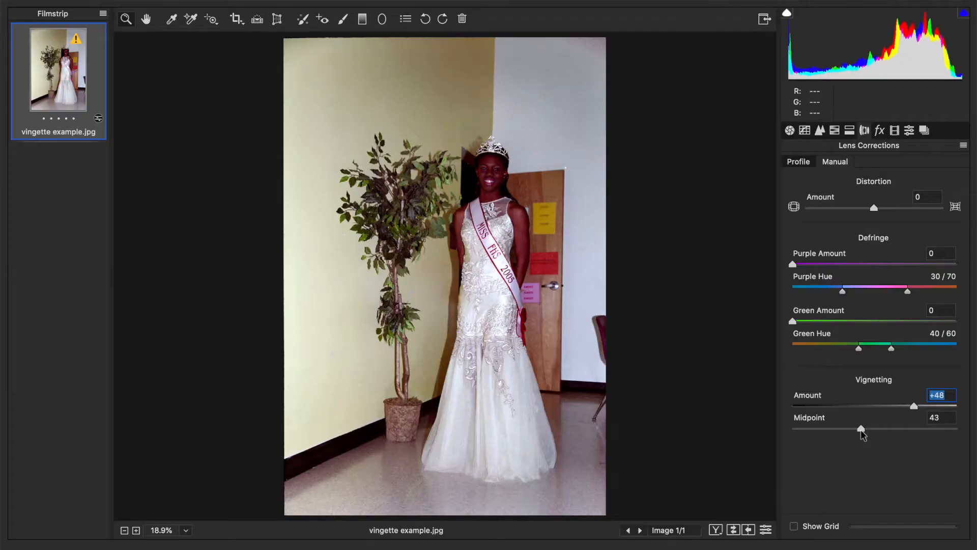
drag(860, 429, 891, 438)
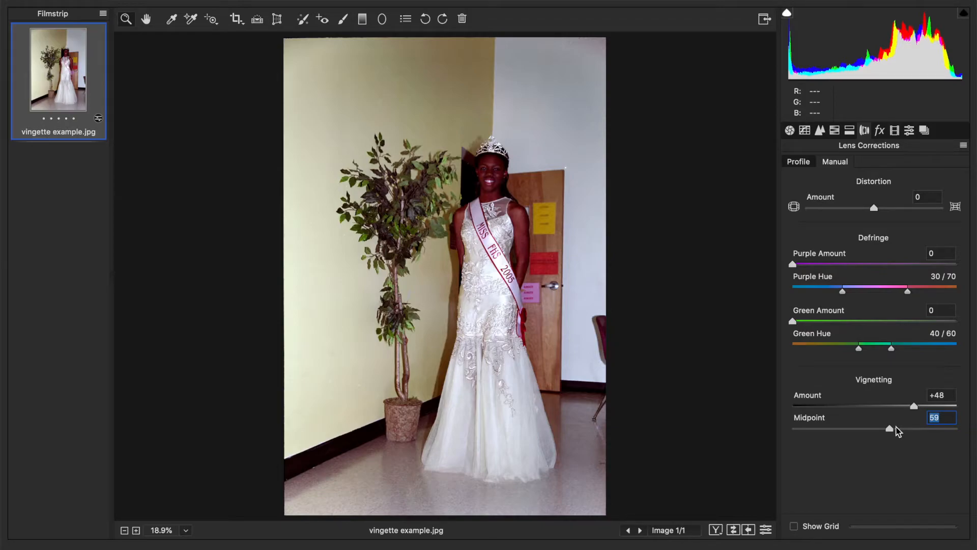
drag(892, 429, 818, 425)
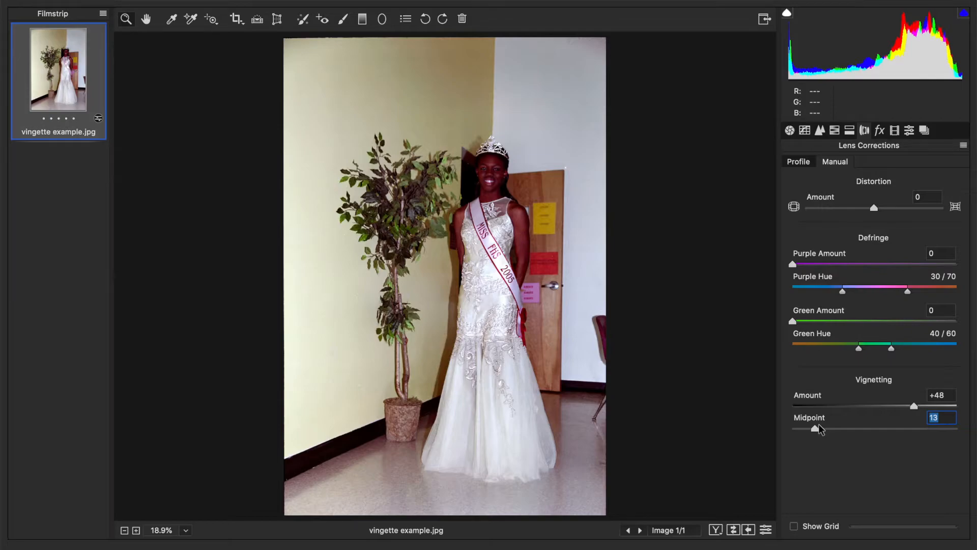
Save the photo as a JPEG with the file-name suffix 'vingette correct'
key(super+s)
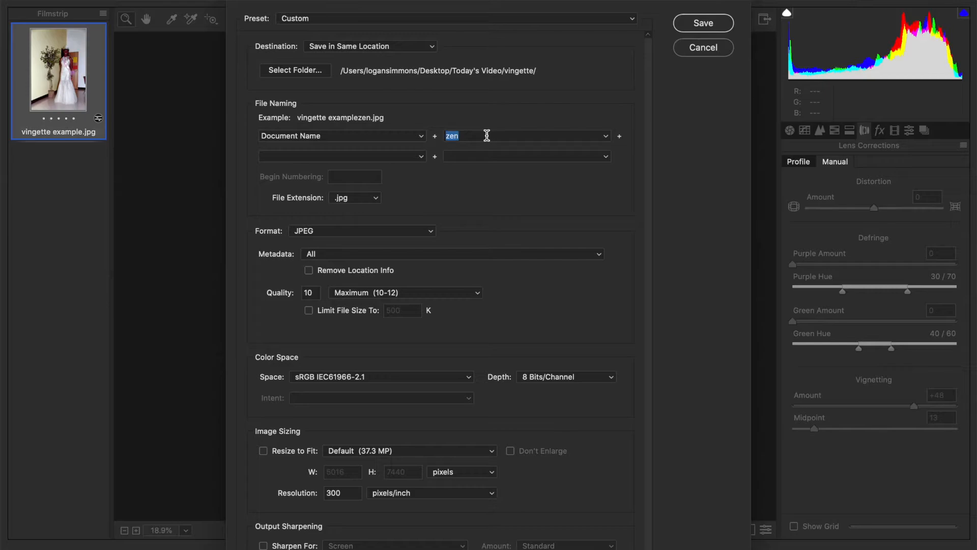
text(vingette cotton)
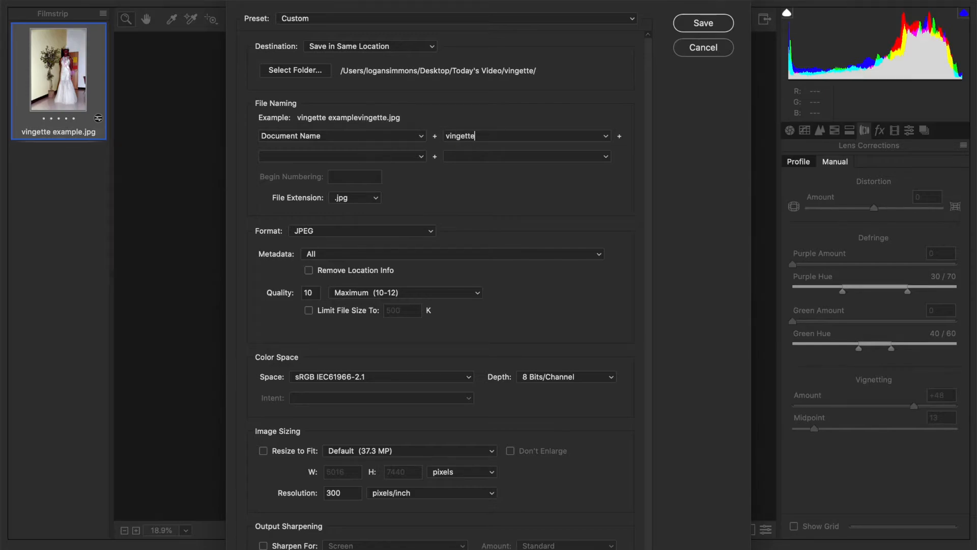
key(BackSpace)
key(BackSpace)
key(BackSpace)
key(BackSpace)
text(rt)
key(BackSpace)
key(BackSpace)
text(rrect)
click(692, 24)
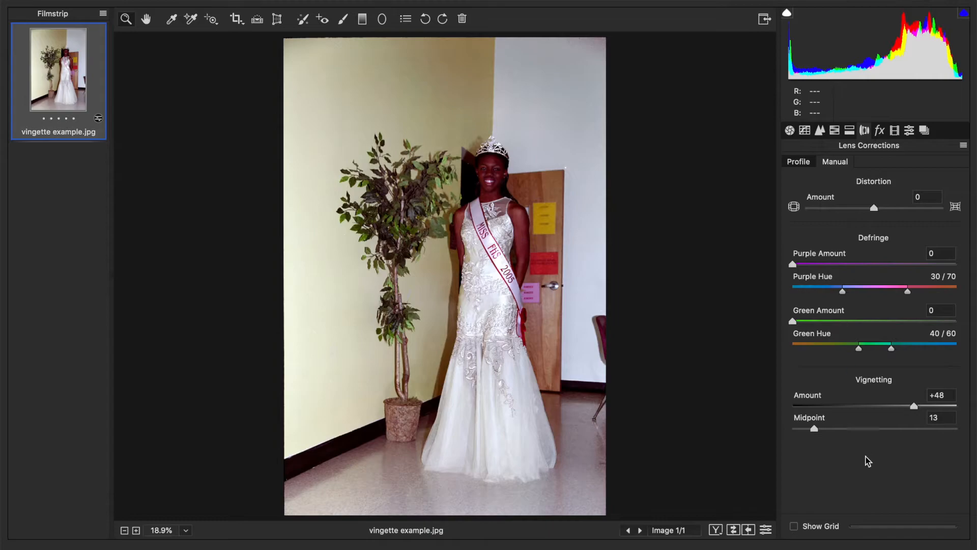
In Bridge, compare the new corrected JPEG with the original 'vingette example.jpg'
click(431, 540)
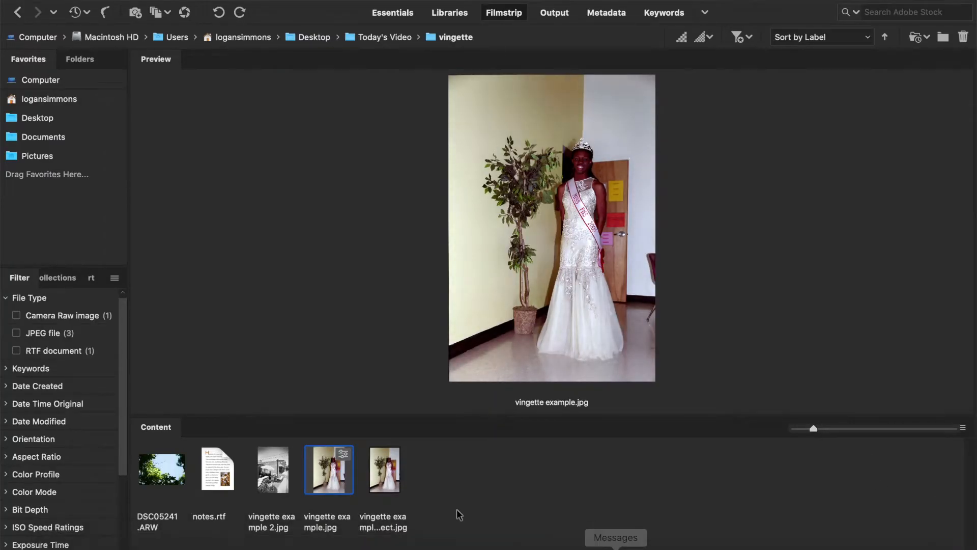
click(371, 486)
click(336, 487)
click(378, 486)
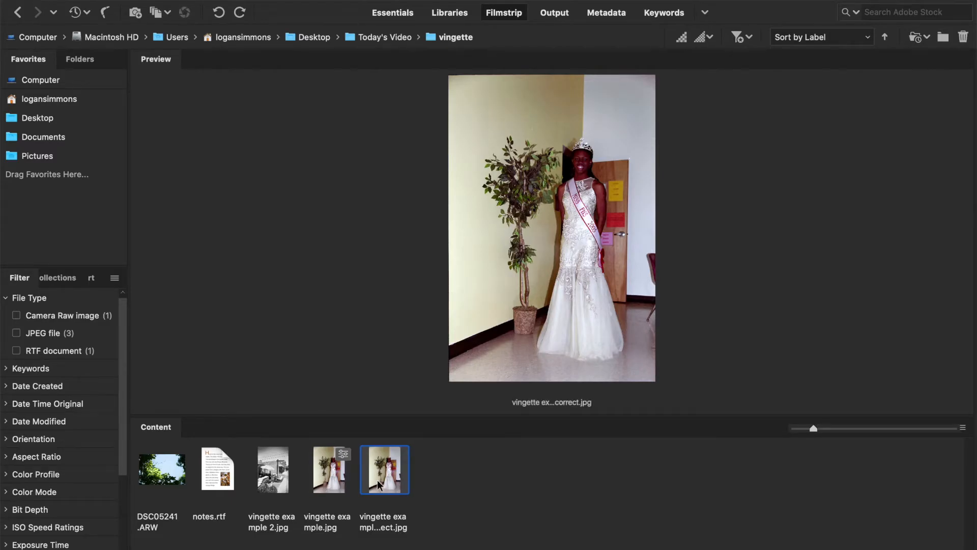
View the corrected JPEG full screen, then select DSC05241.ARW for preview
key(space)
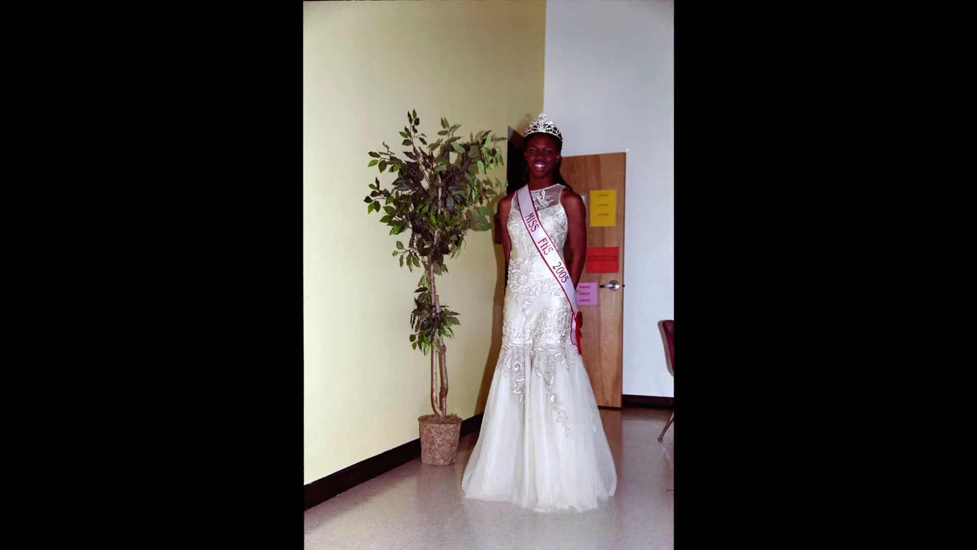
key(space)
click(165, 467)
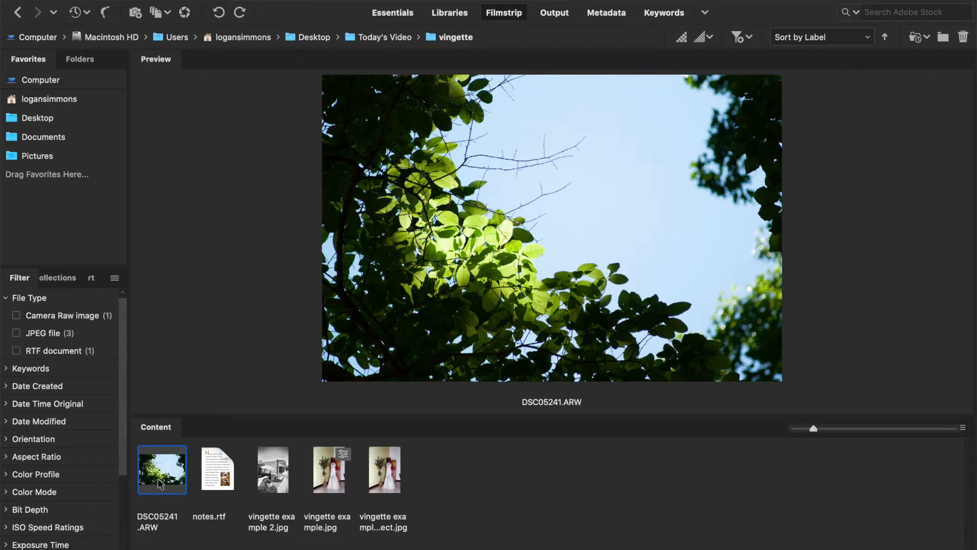
Open DSC05241.ARW in Camera Raw and go to the Lens Corrections panel
double_click(161, 481)
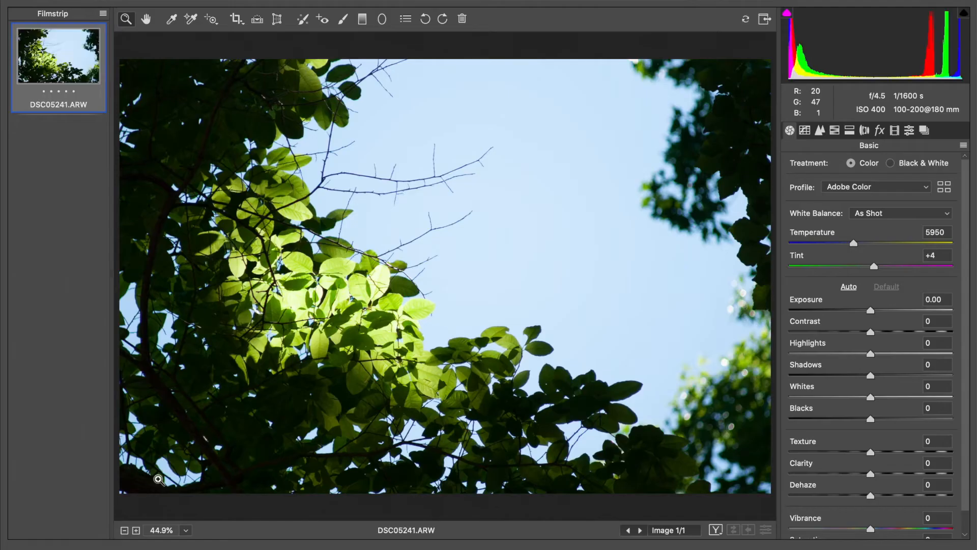
click(835, 130)
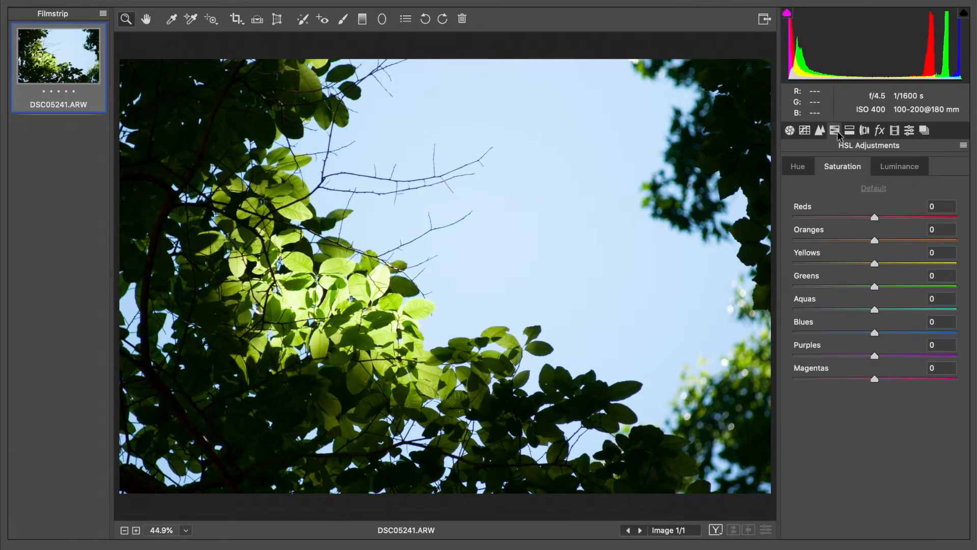
click(819, 130)
click(863, 132)
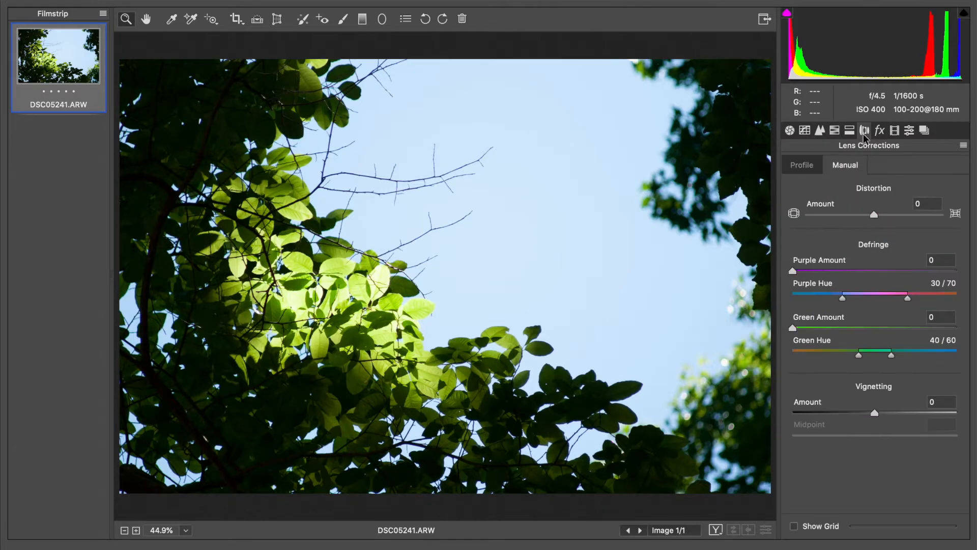
Pick the Minolta MC ROKKOR 58mm F1.2 profile, untick profile corrections, and show Manual settings
click(798, 166)
click(859, 204)
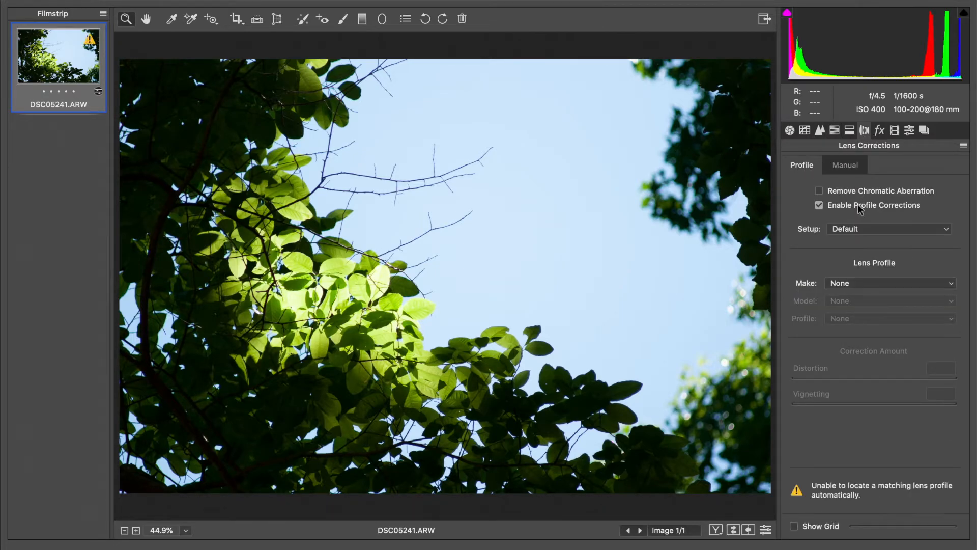
click(849, 281)
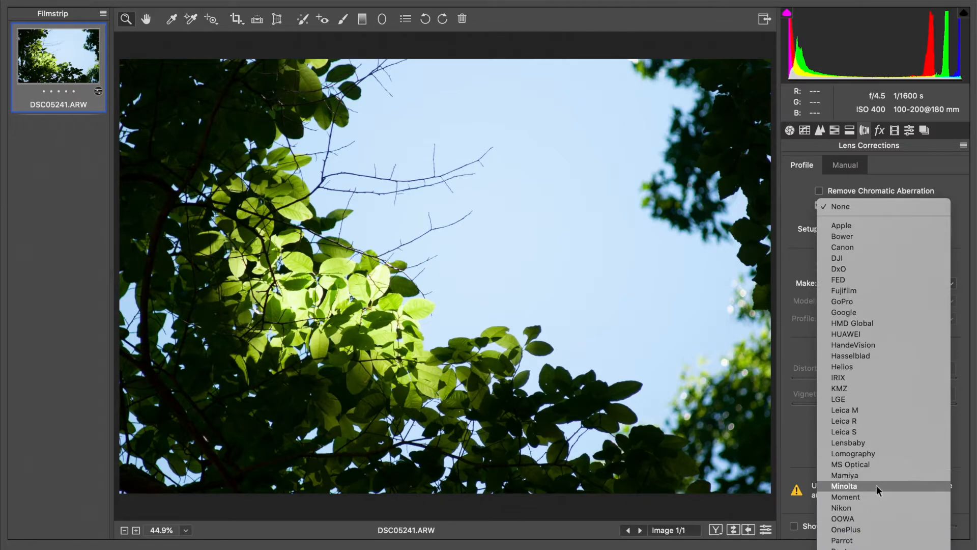
click(875, 486)
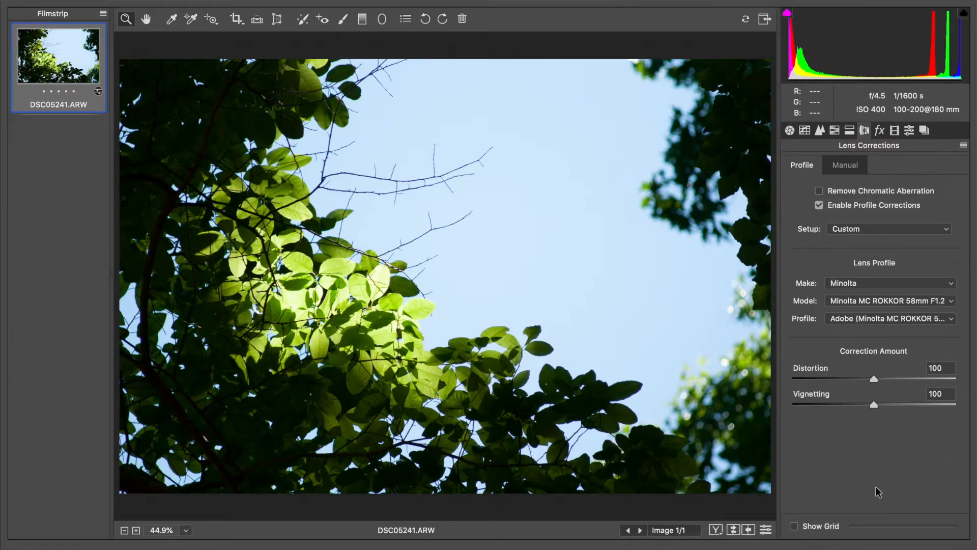
click(874, 301)
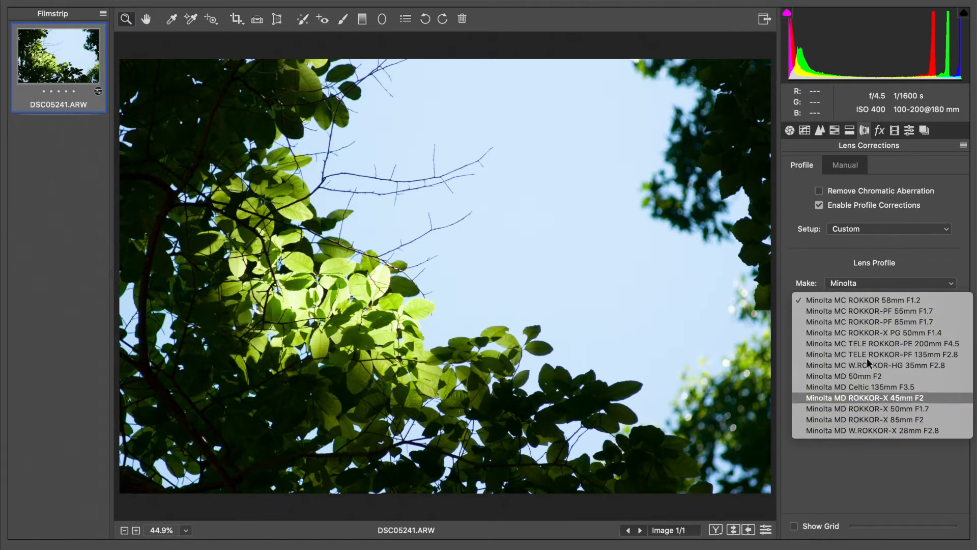
click(893, 246)
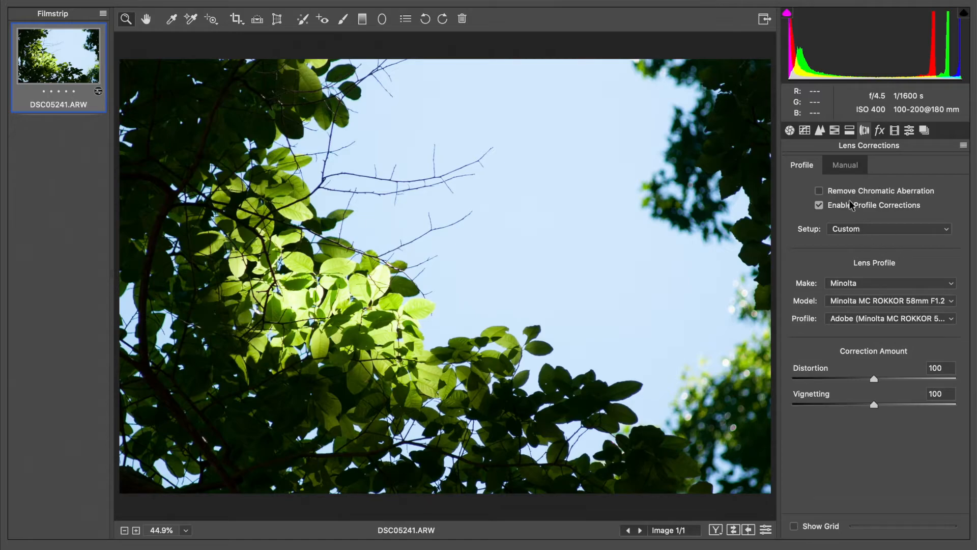
click(849, 202)
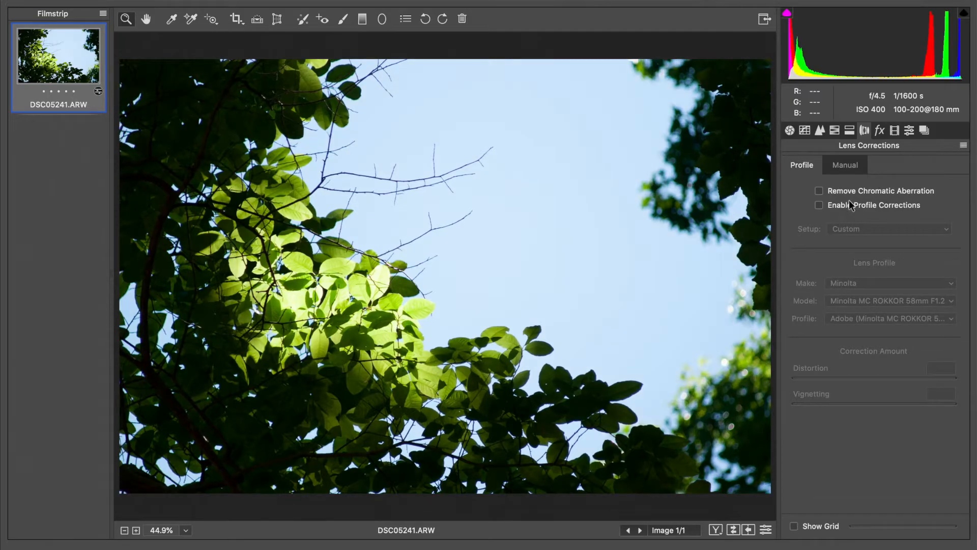
click(849, 168)
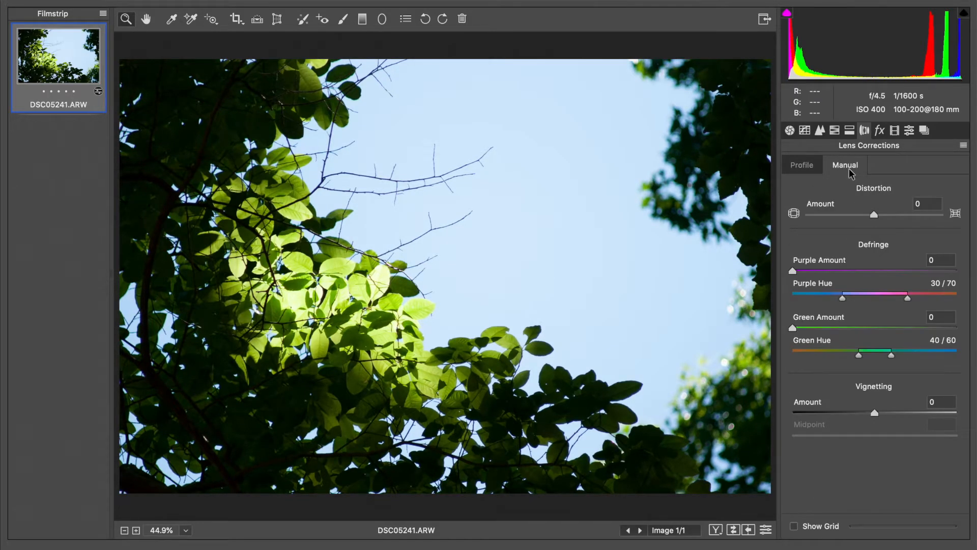
Keep the lens Vignetting Amount at 0 after previewing the slider
click(856, 412)
drag(856, 412, 890, 418)
text(0)
Crop a slice off the photo's left side and apply the crop
click(236, 19)
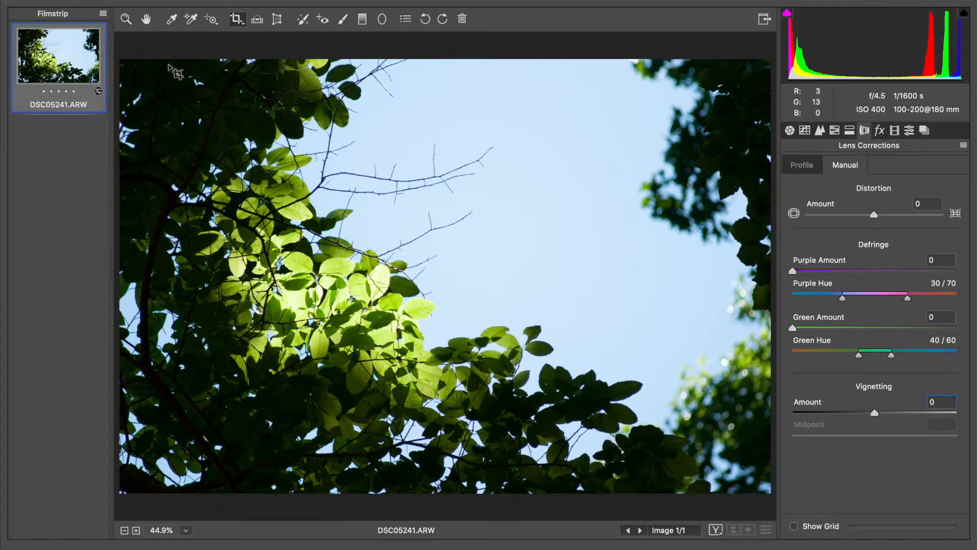
drag(170, 62, 771, 492)
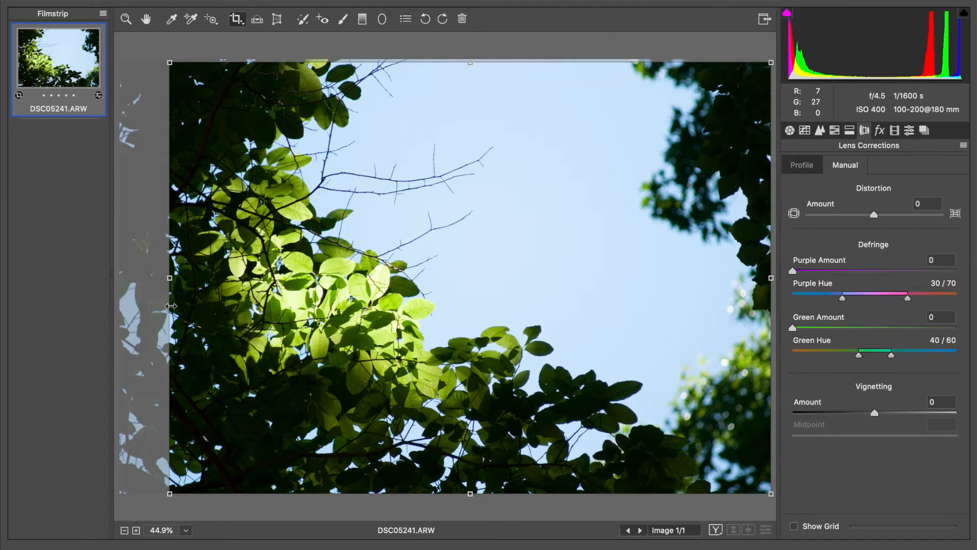
drag(170, 306, 158, 306)
drag(417, 61, 416, 40)
click(146, 20)
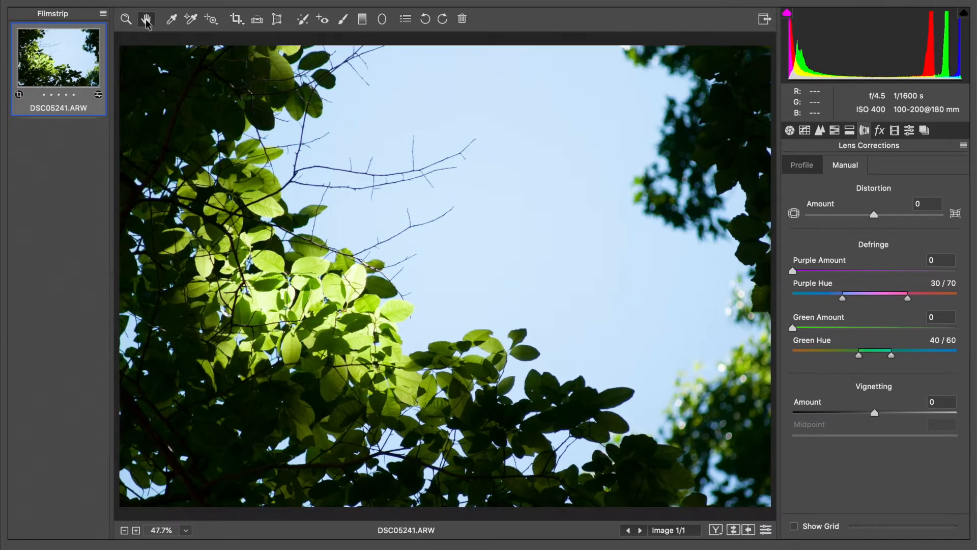
click(879, 133)
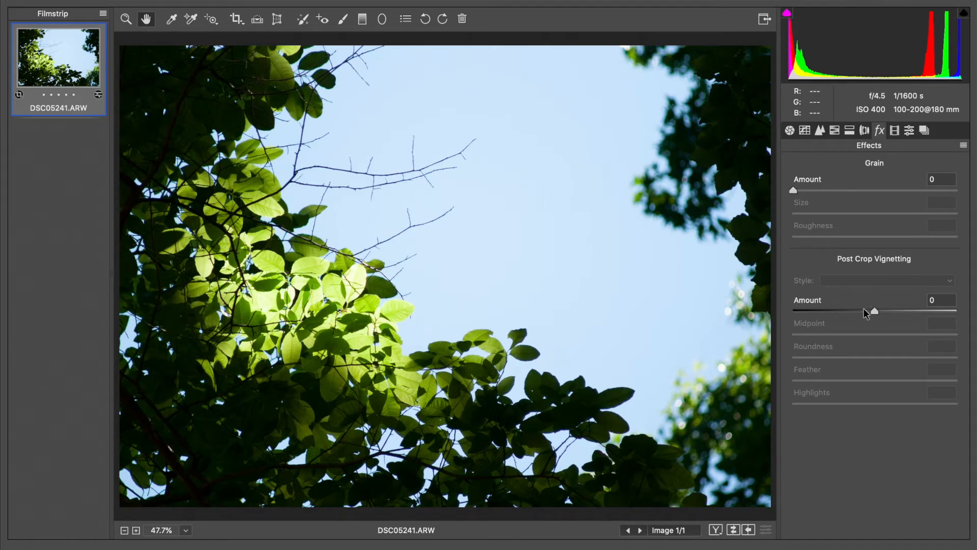
Set the post-crop vignette to Amount -36, Midpoint 50 and Roundness -39
drag(862, 308, 847, 323)
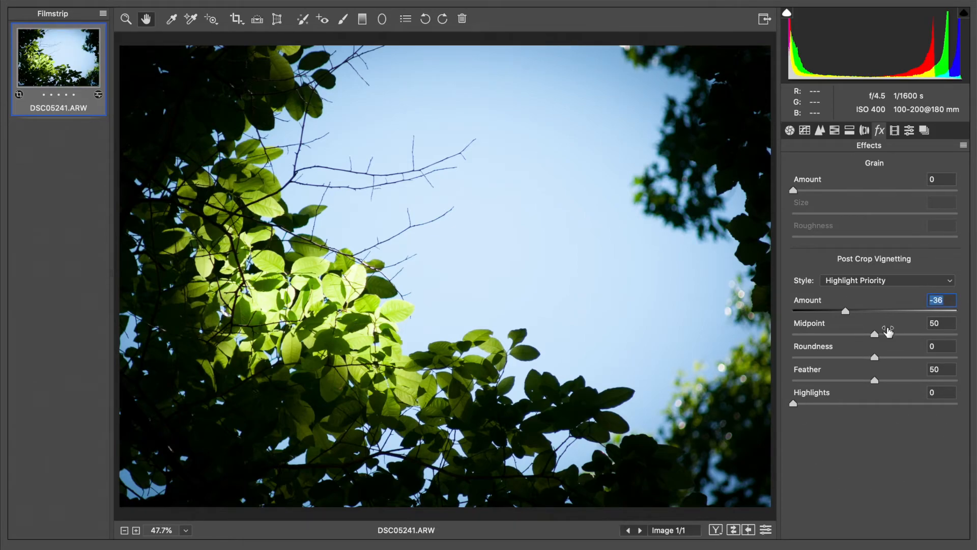
drag(891, 337, 942, 337)
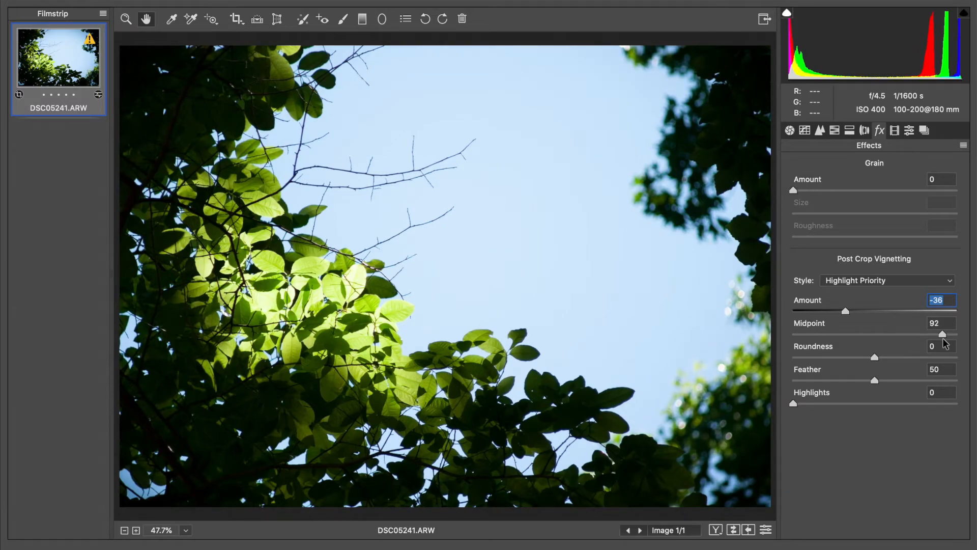
drag(942, 338, 869, 342)
key(Tab)
text(0)
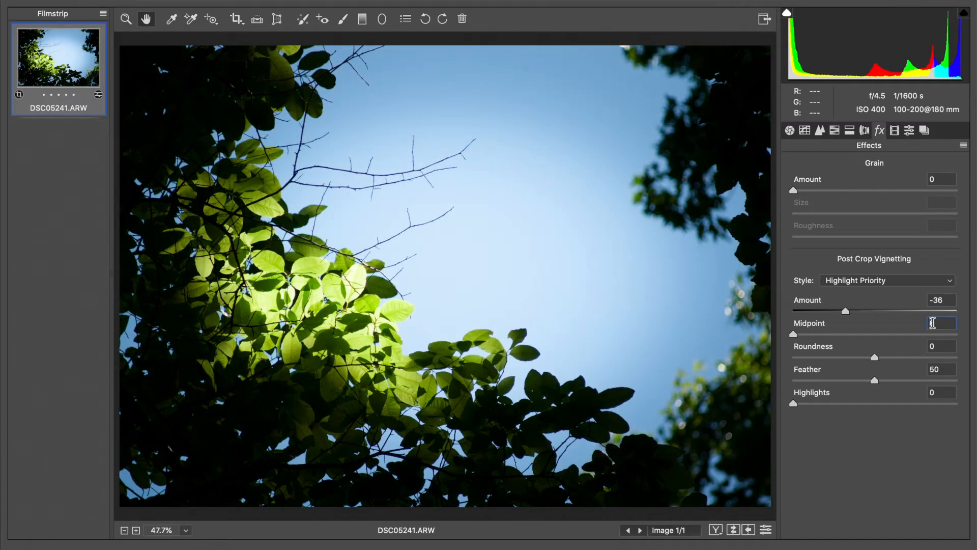
text(50)
key(Return)
mouse_move(862, 358)
mouse_down()
mouse_move(825, 358)
mouse_move(859, 364)
mouse_up()
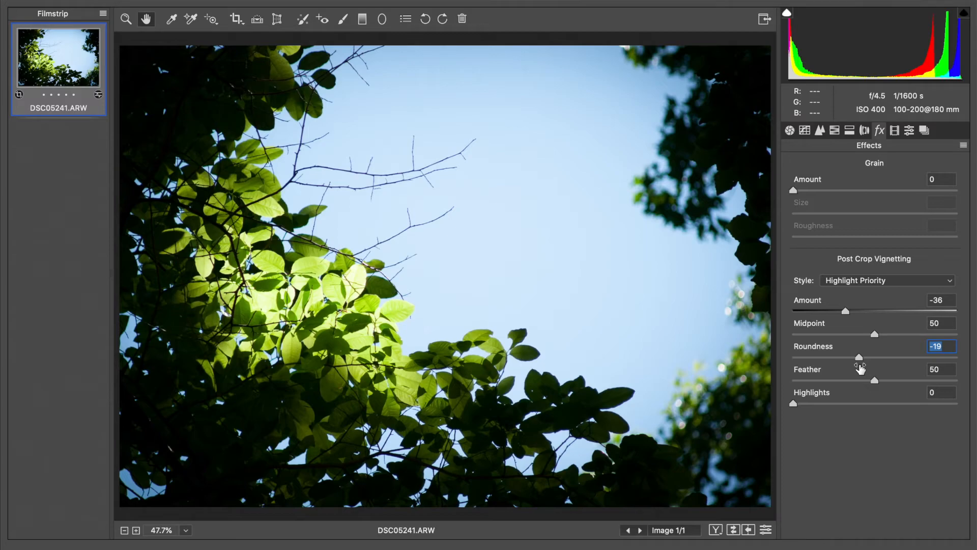
text(0)
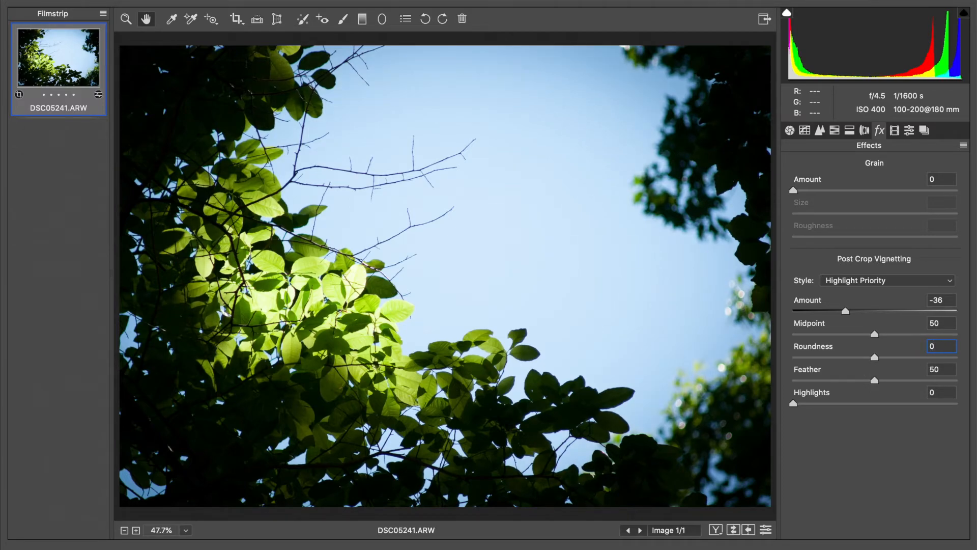
drag(874, 357, 904, 366)
Set vignette Roundness to +26 and Feather to 50, leaving Highlights at 0
drag(886, 381, 827, 383)
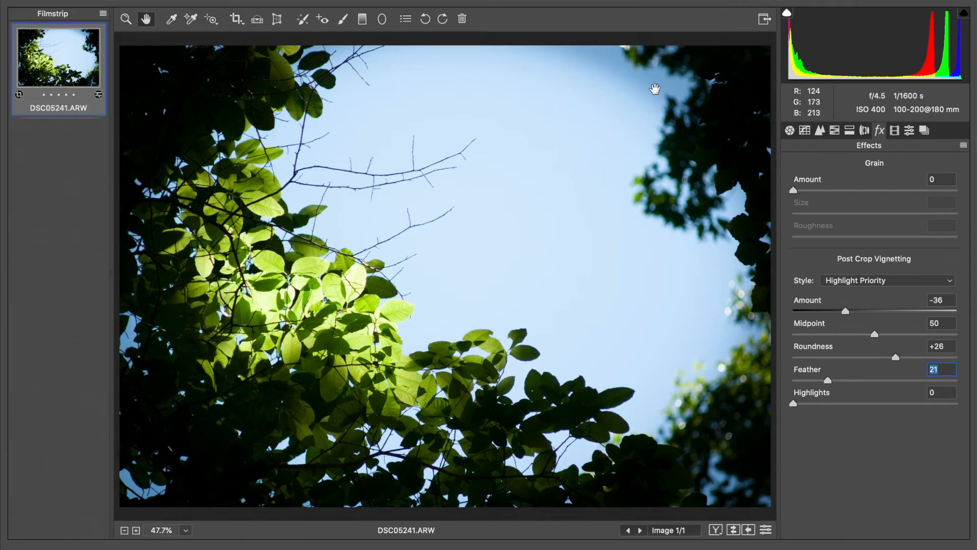
drag(828, 380, 868, 383)
text(0)
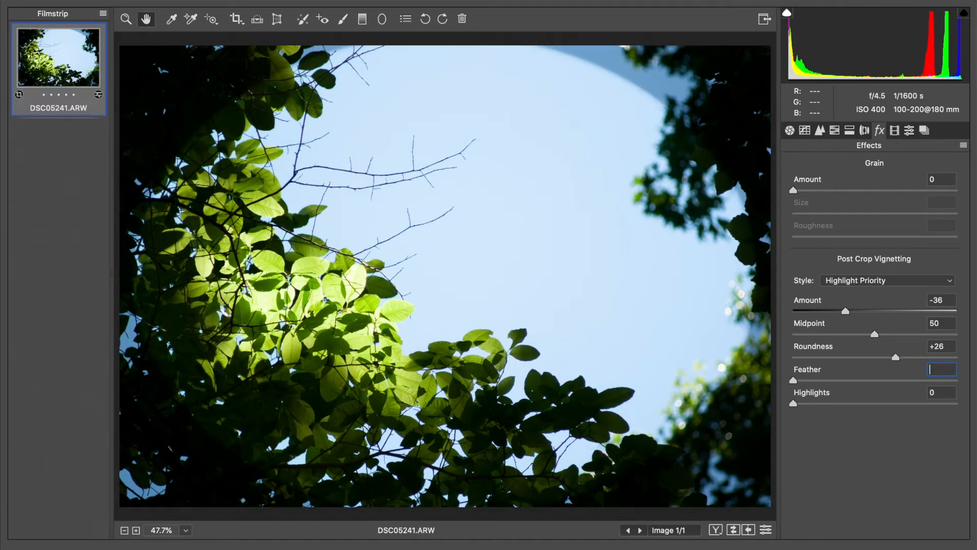
text(50)
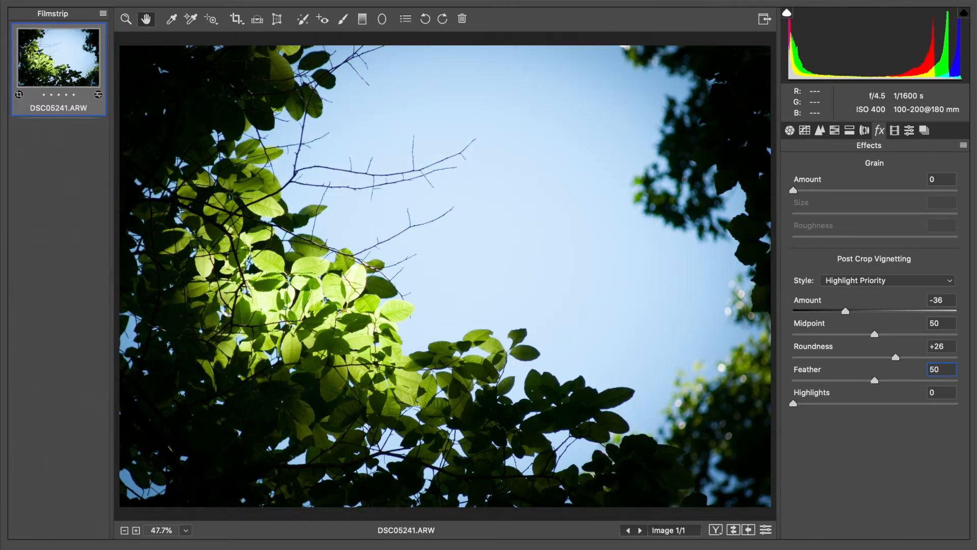
drag(822, 404, 783, 406)
Warm the white balance Temperature to 6150 in the Basic panel
click(793, 131)
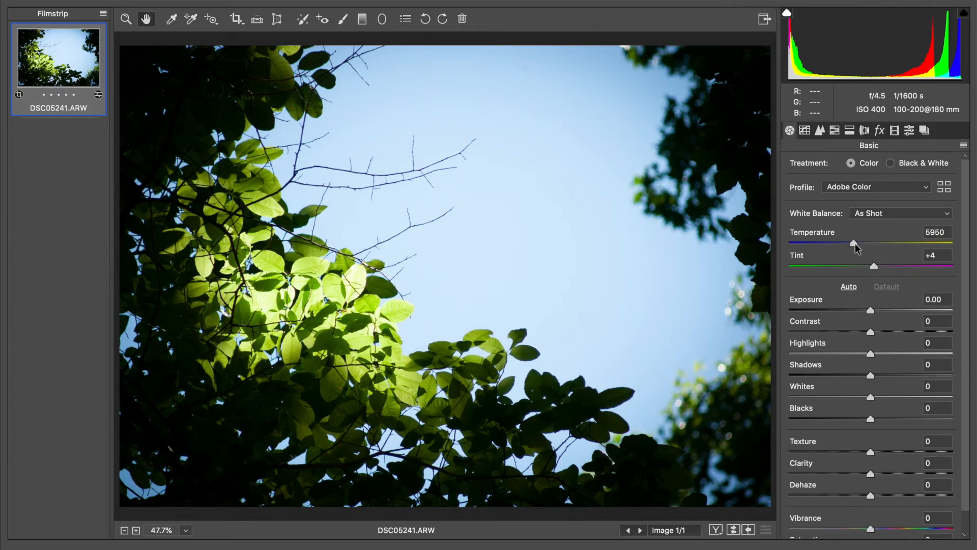
drag(855, 245, 859, 250)
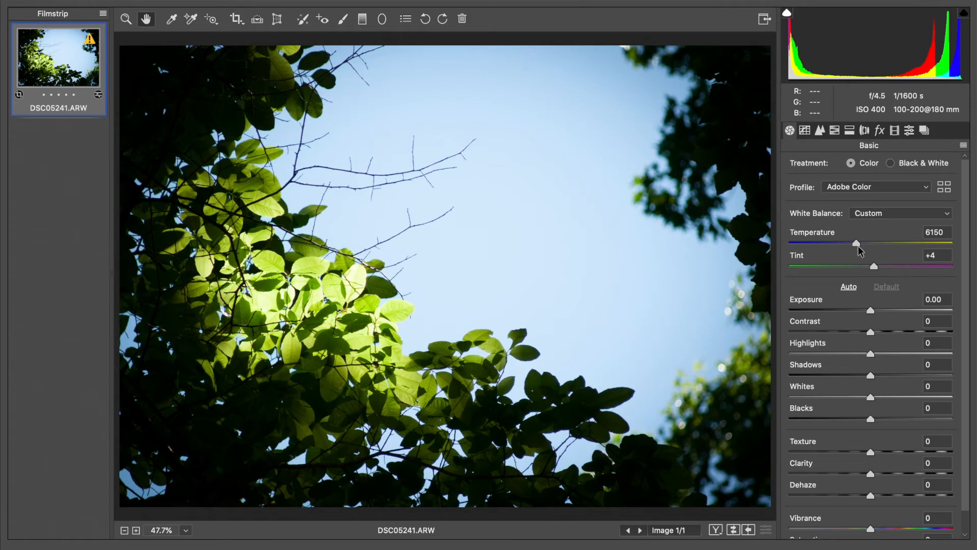
click(834, 130)
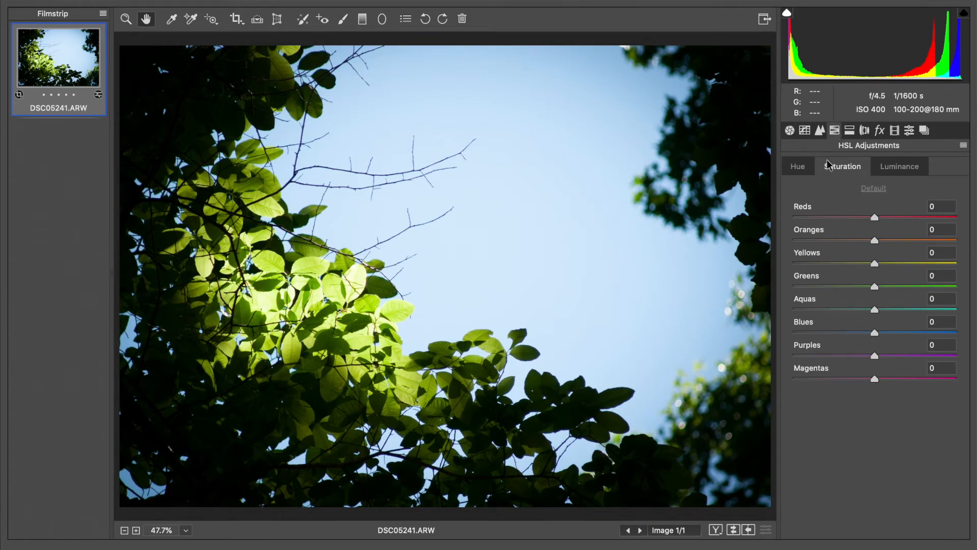
click(801, 171)
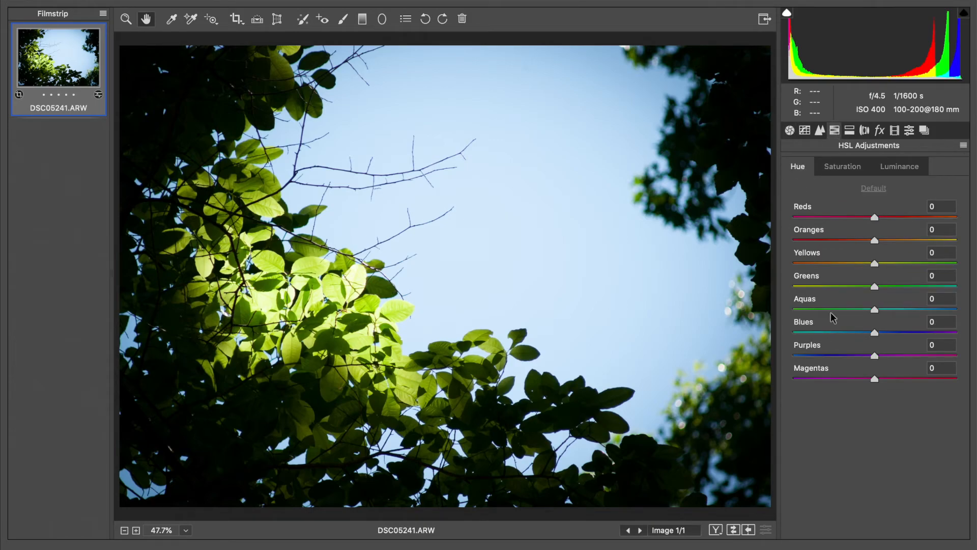
drag(873, 263, 864, 263)
Raise Blues saturation to +40 in HSL and bring up Save Options
click(843, 167)
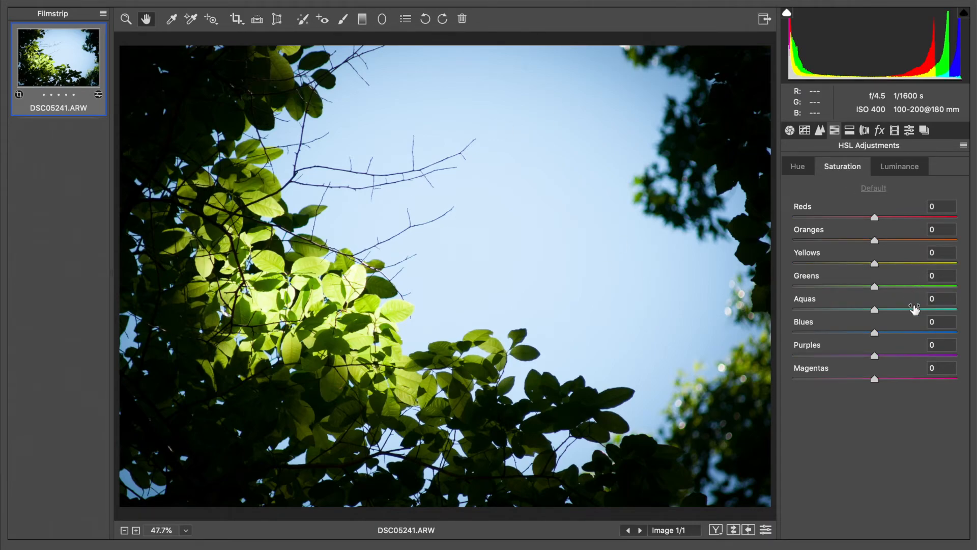
click(905, 332)
drag(905, 333, 907, 334)
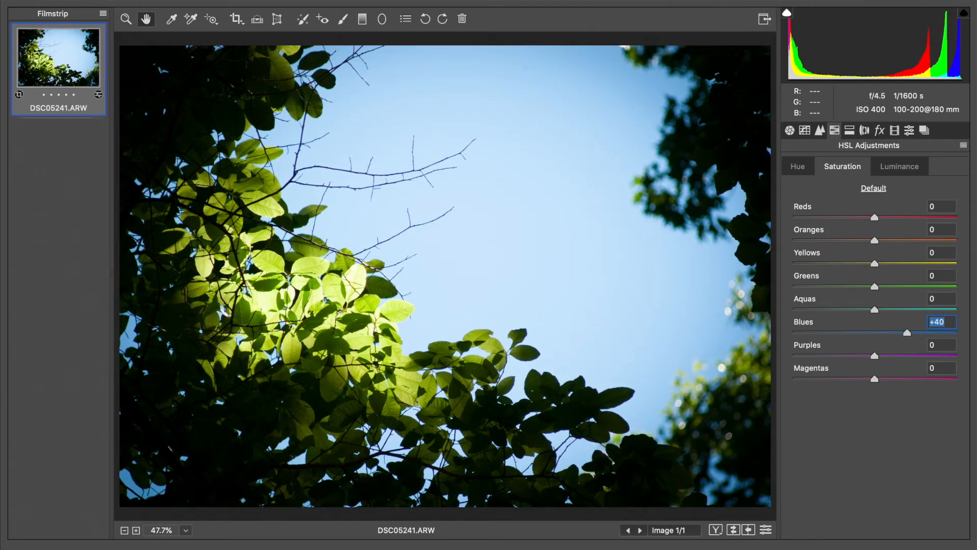
key(super+s)
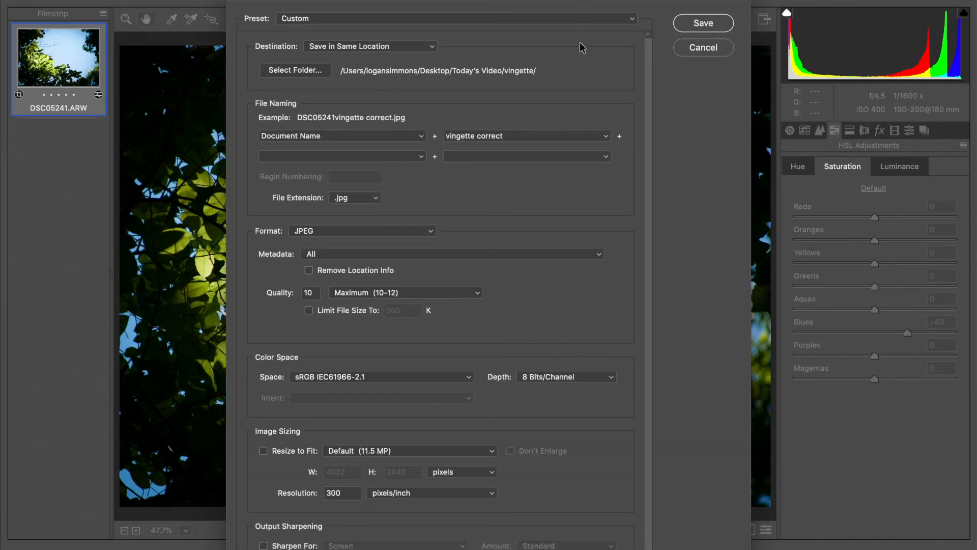
Save the photo as a JPEG with the suffix changed to 'vingette add'
double_click(518, 134)
text(add)
click(703, 23)
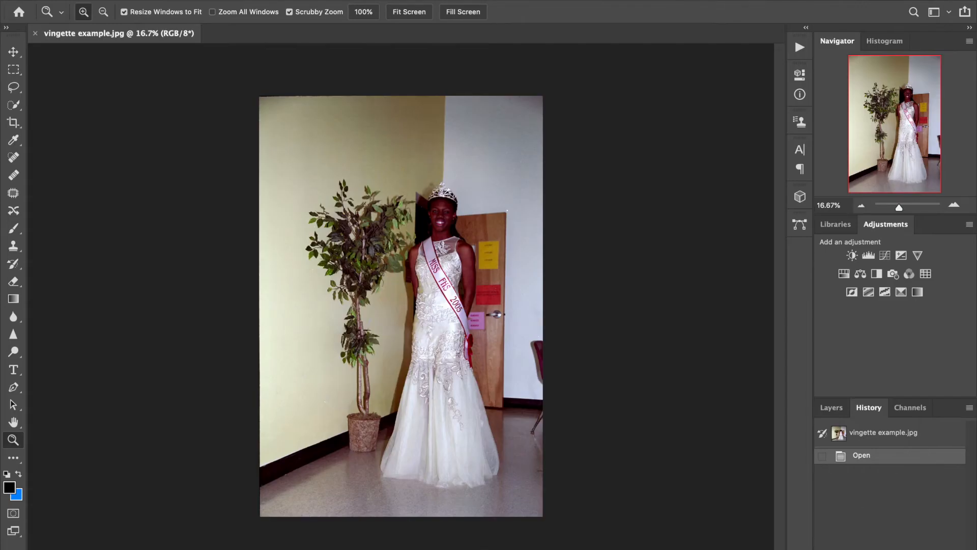
Close vignette example.jpg and preview the newly saved JPEG in Bridge
click(35, 33)
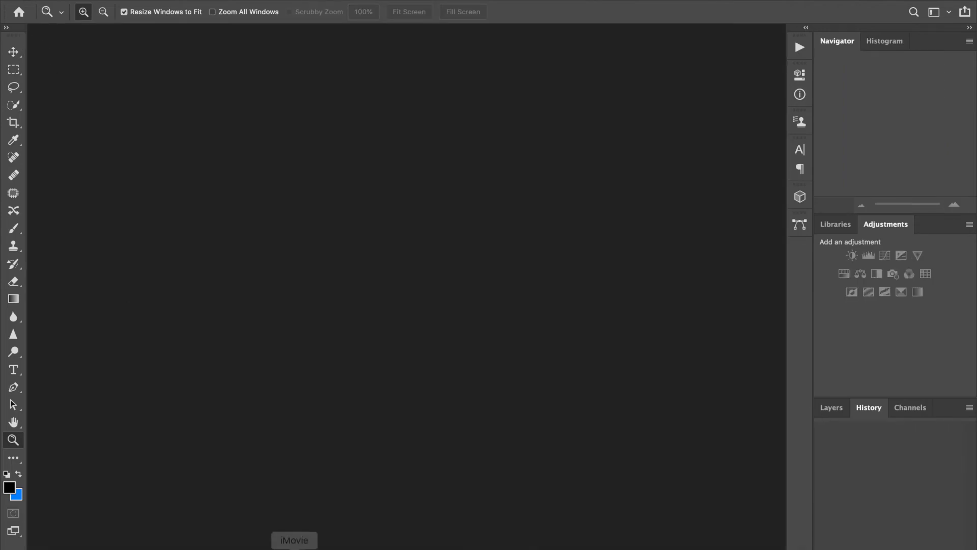
click(434, 535)
click(205, 478)
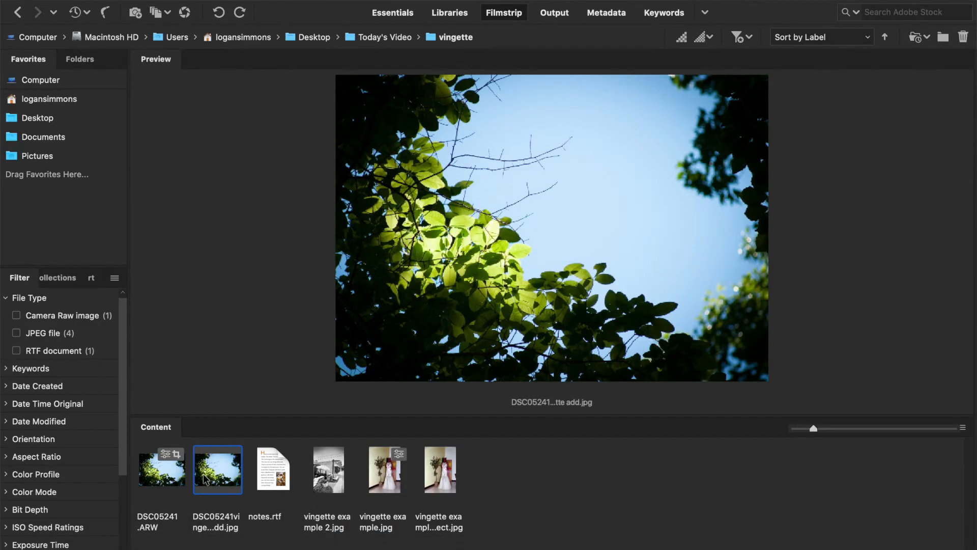